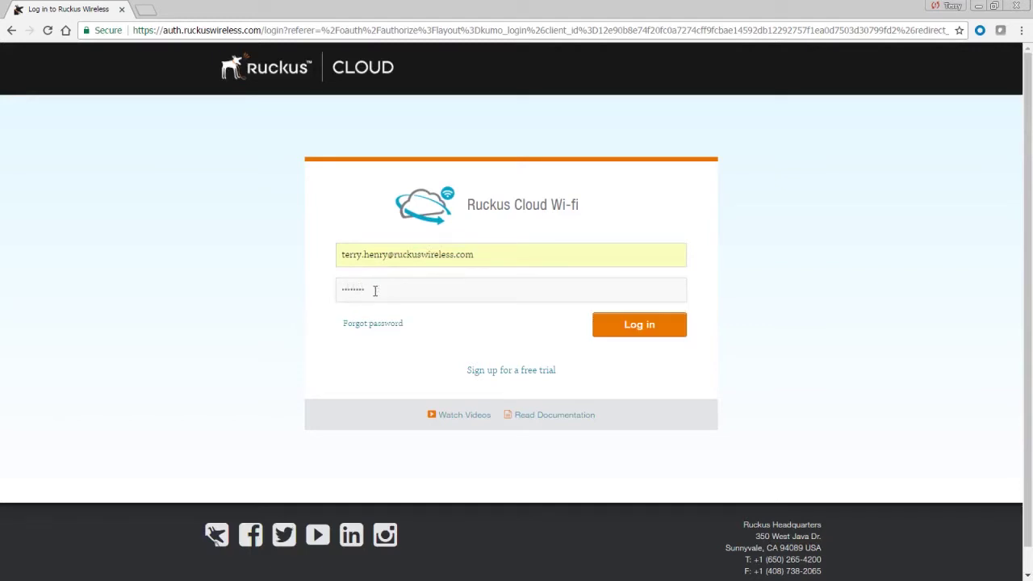
Enter the account password for the remembered e-mail and log in to Ruckus Cloud
{"action": "type", "text": "*"}
{"action": "key", "text": "Return"}
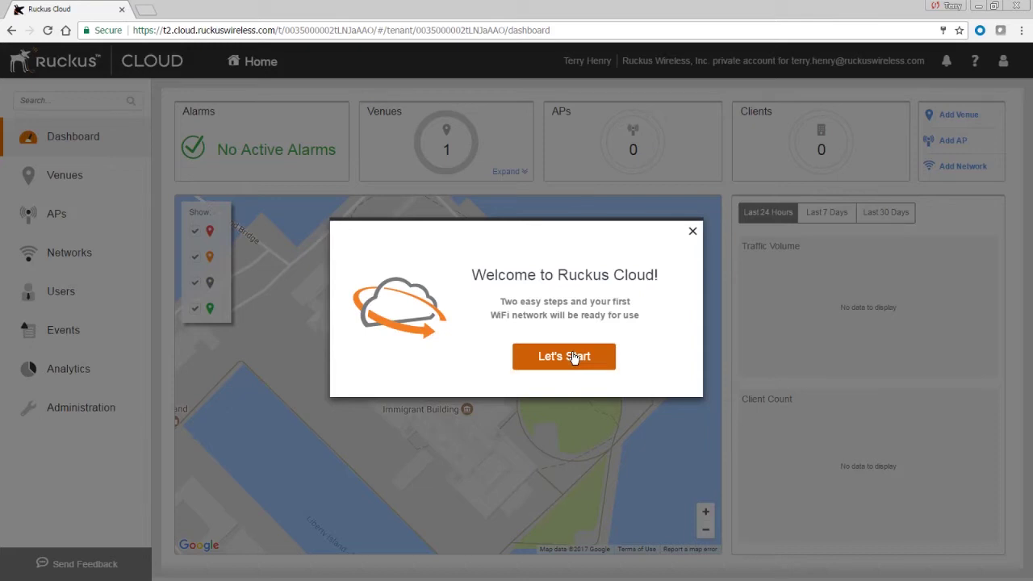
{"action": "left_click", "coordinate": [573, 357]}
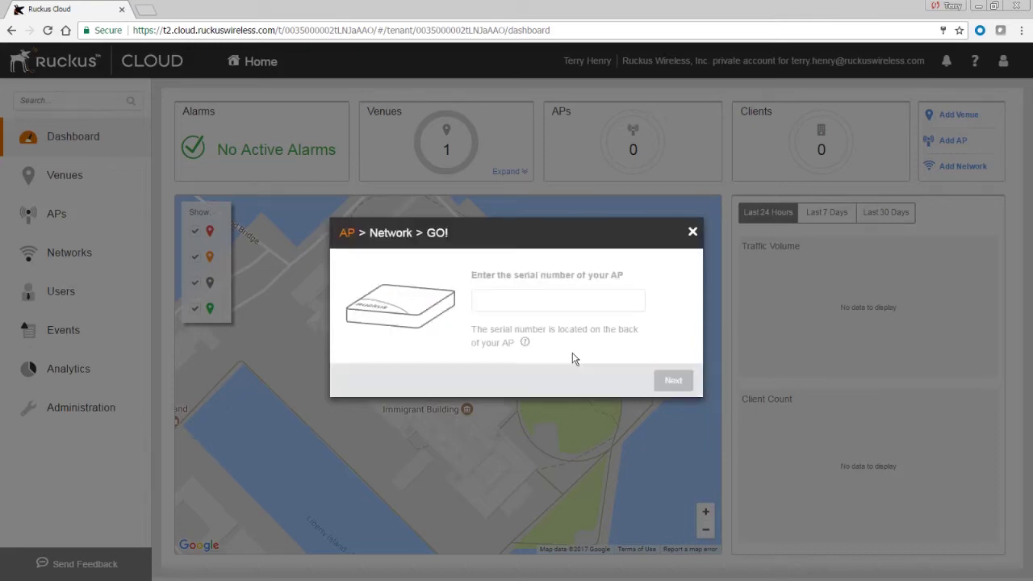
{"action": "left_click", "coordinate": [517, 297]}
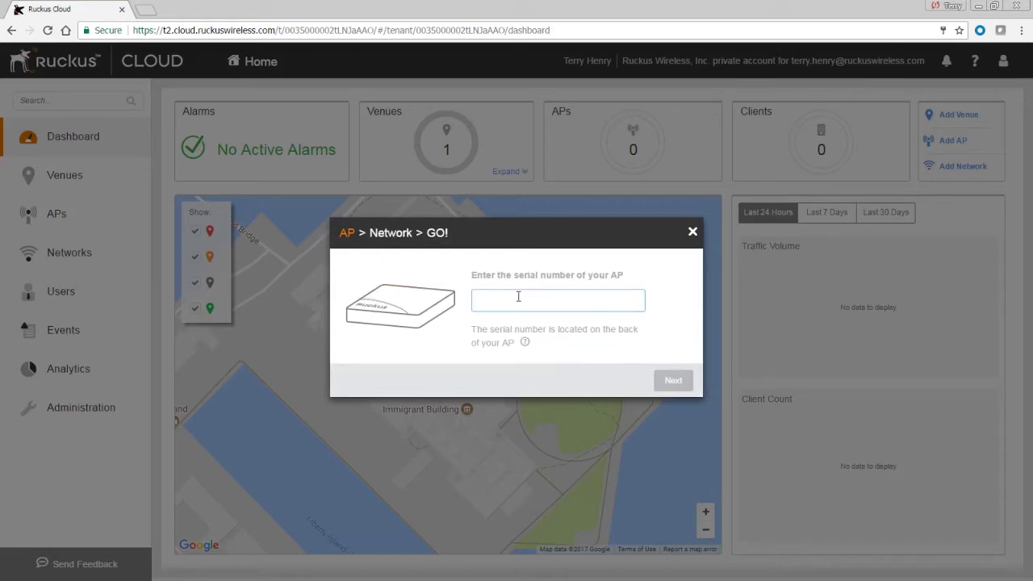
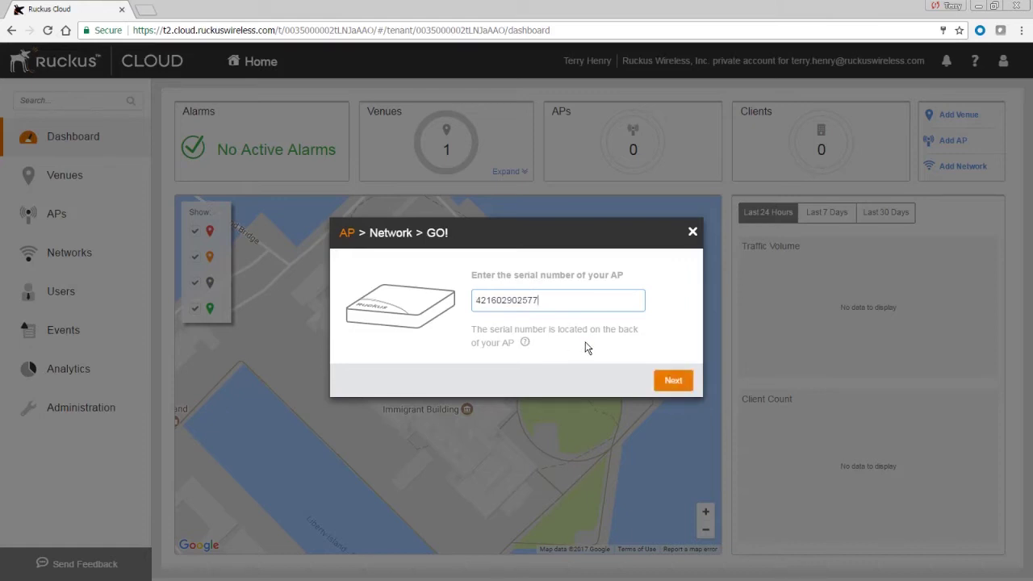
{"action": "left_click", "coordinate": [678, 382]}
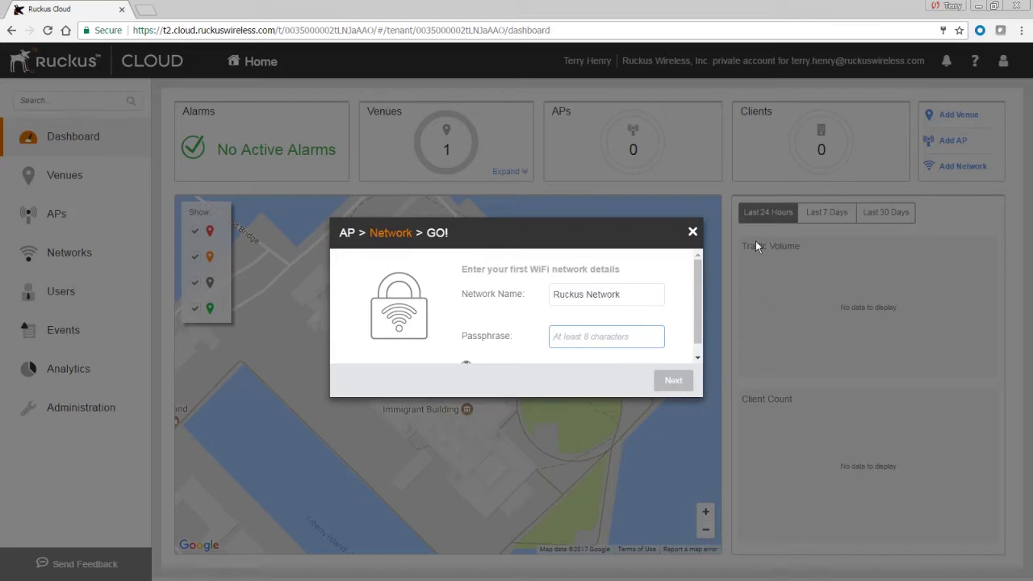
Rename the network to 'demo network', enter its passphrase, and submit it for creation
{"action": "triple_click", "coordinate": [629, 294]}
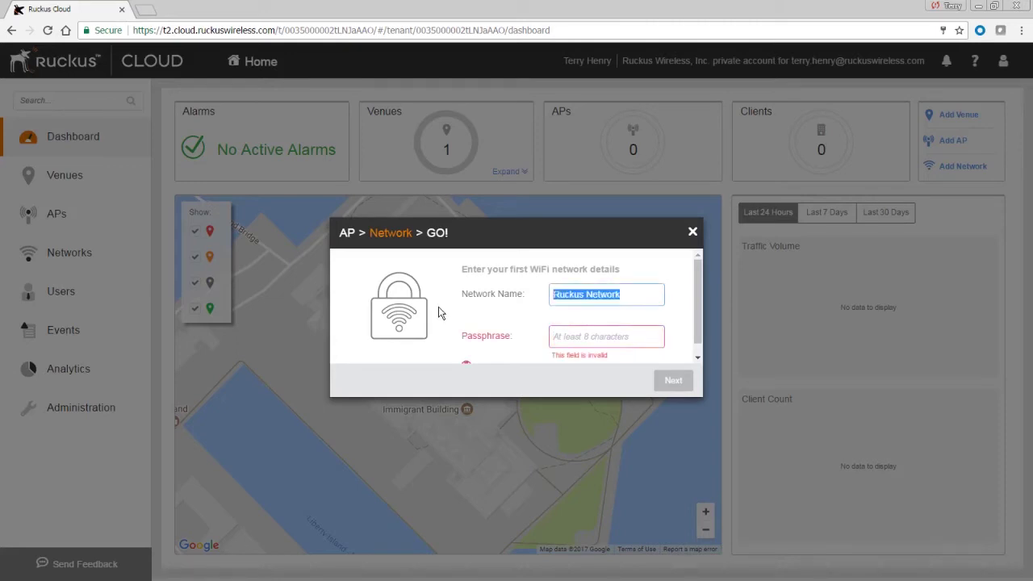
{"action": "type", "text": "demo"}
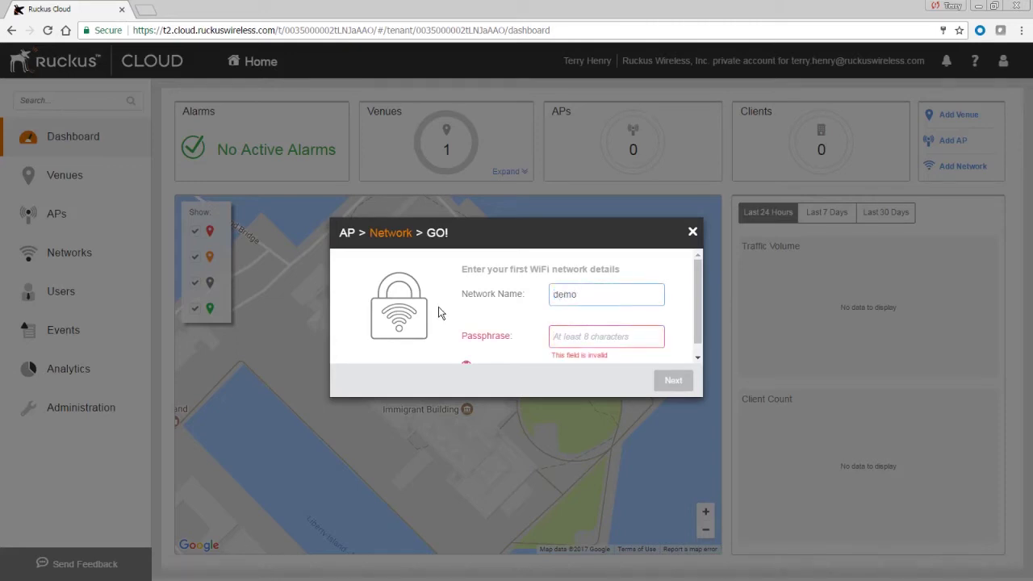
{"action": "type", "text": " network"}
{"action": "key", "text": "Tab"}
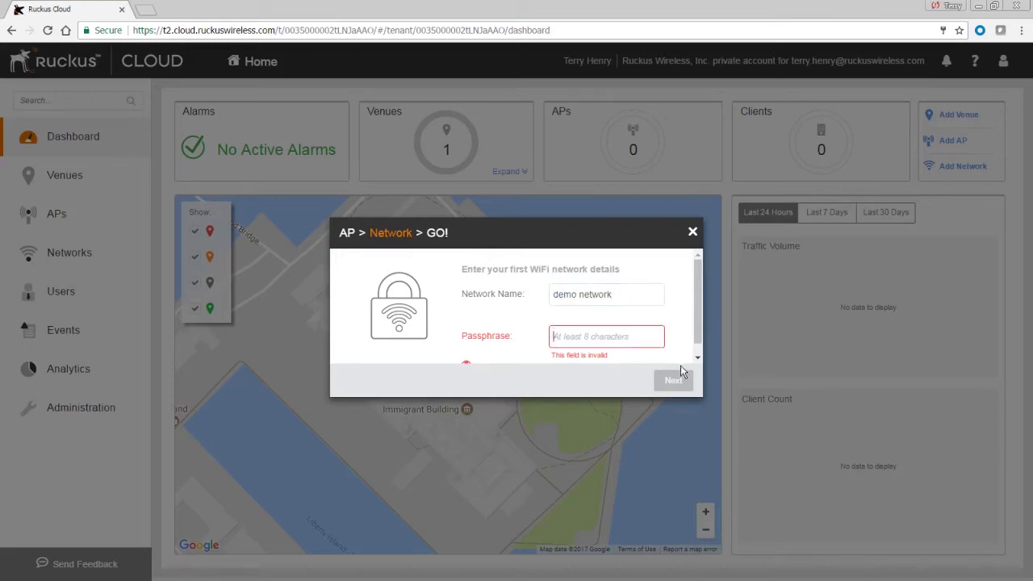
{"action": "left_click_drag", "start_coordinate": [698, 314], "coordinate": [697, 327]}
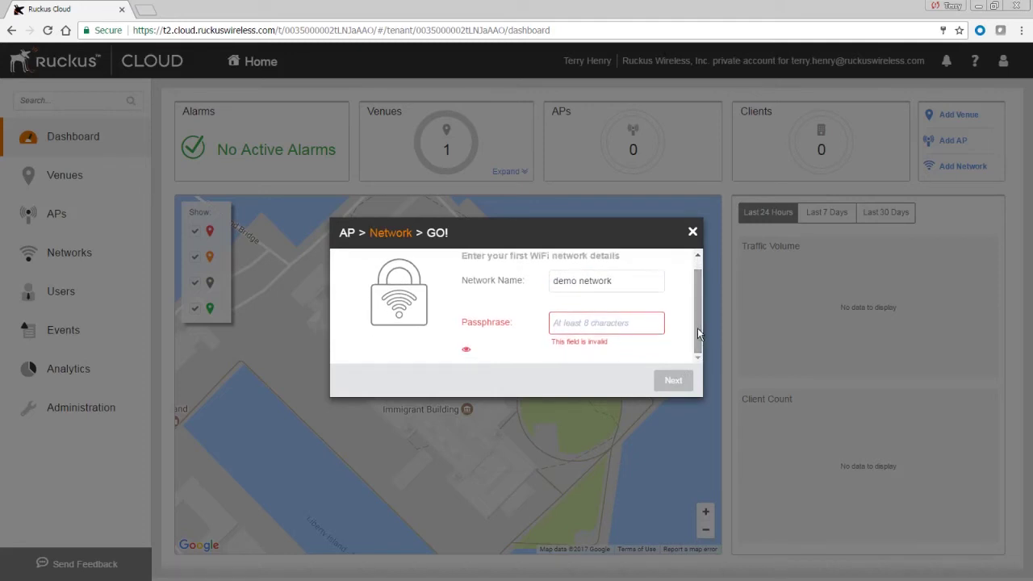
{"action": "left_click", "coordinate": [559, 324]}
{"action": "type", "text": "pa"}
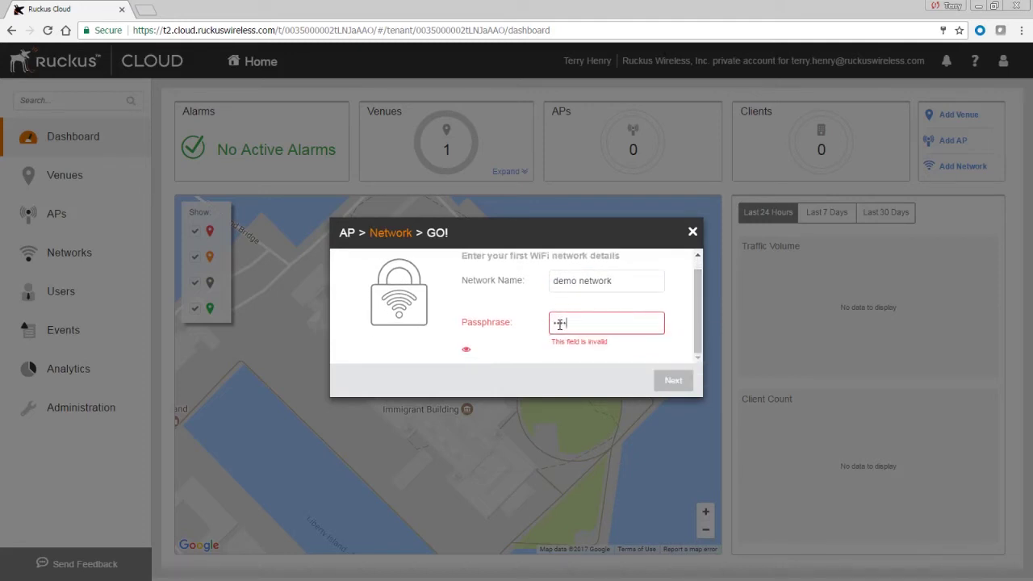
{"action": "type", "text": "ssword"}
{"action": "type", "text": "123456"}
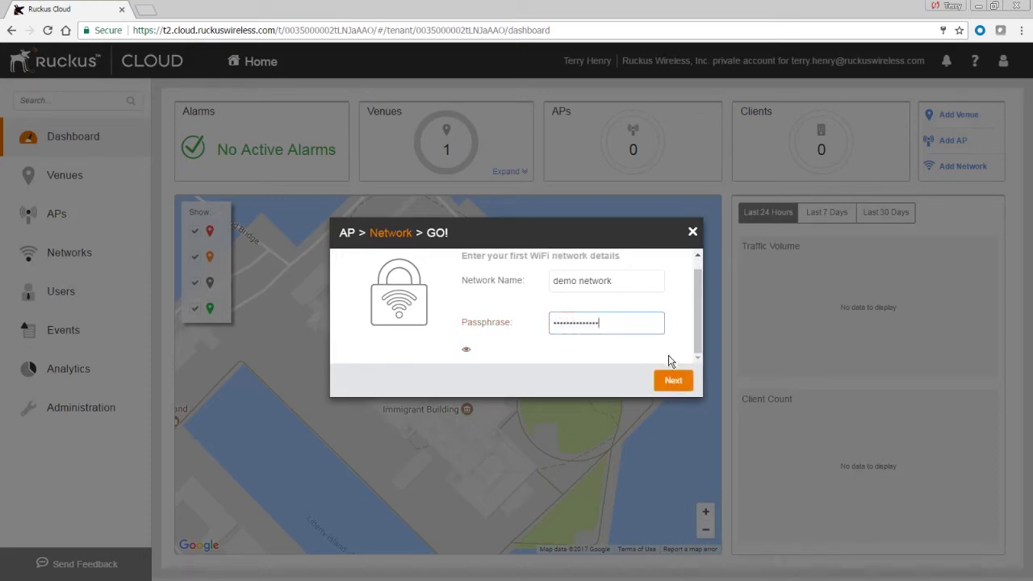
{"action": "left_click", "coordinate": [667, 382]}
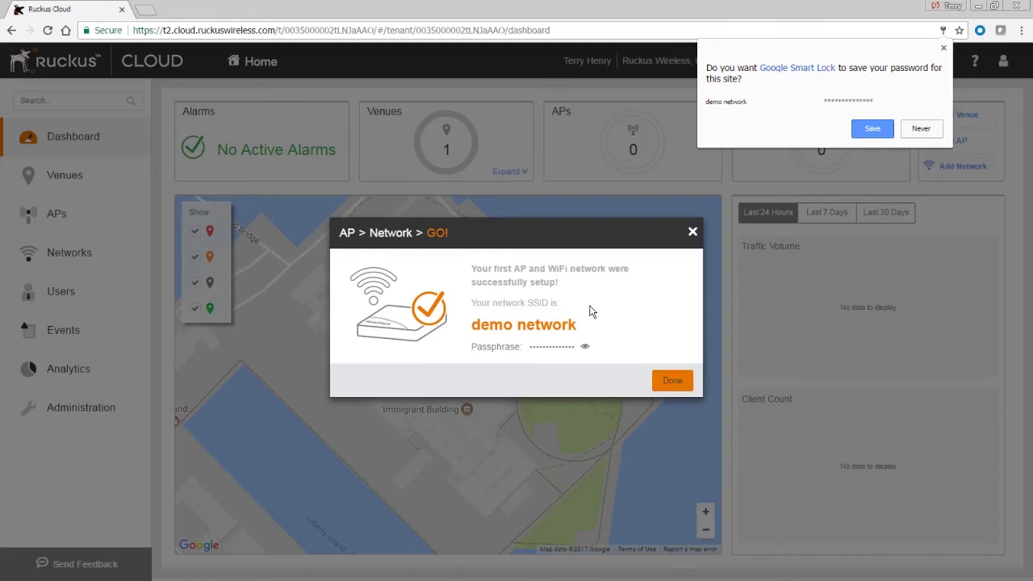
Show and hide the demo network passphrase, finish setup, and go to the Venues list
{"action": "left_click", "coordinate": [584, 346]}
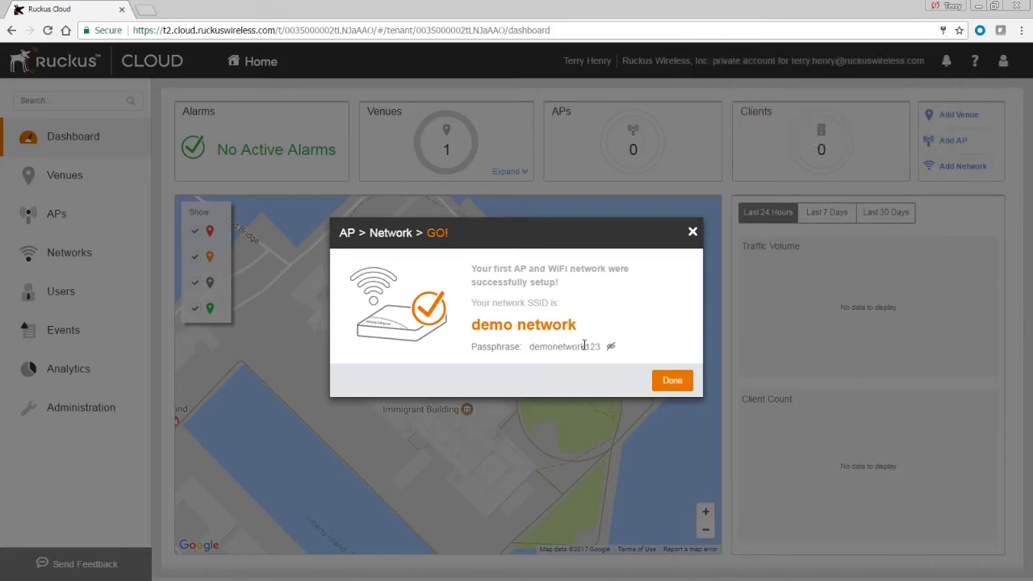
{"action": "left_click", "coordinate": [612, 347]}
{"action": "left_click", "coordinate": [671, 382]}
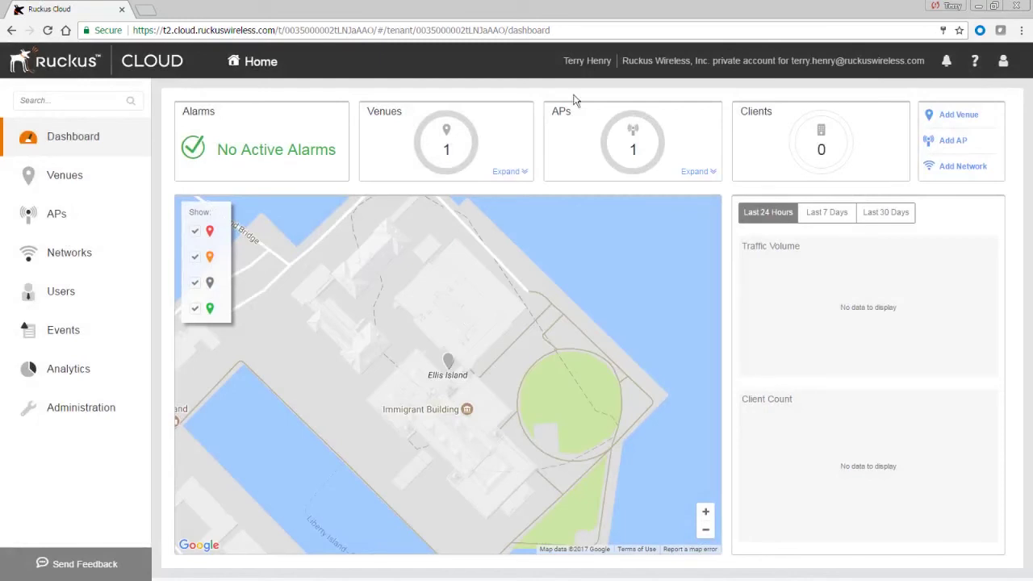
{"action": "mouse_move", "coordinate": [613, 138]}
{"action": "left_click", "coordinate": [52, 181]}
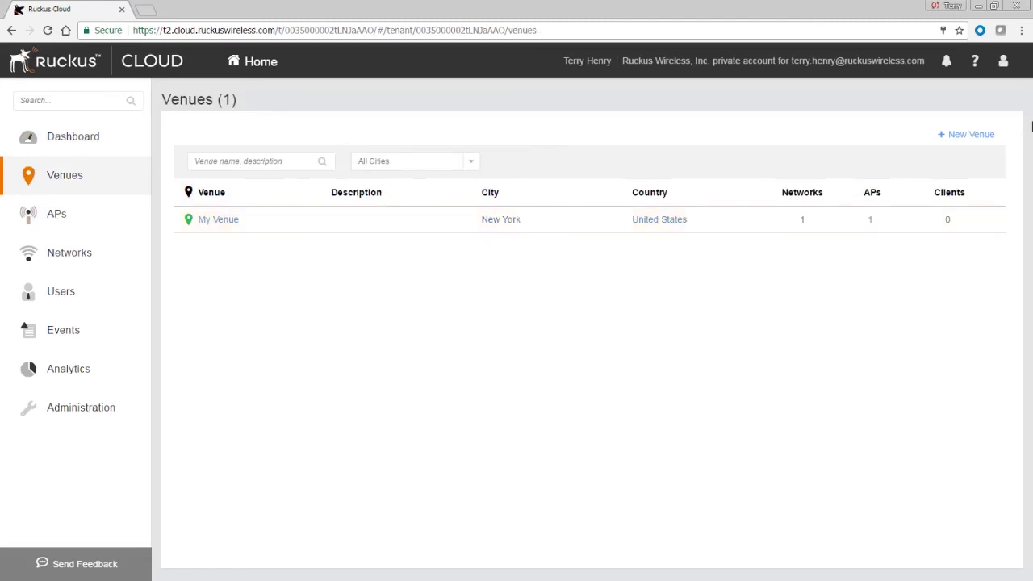
Open My Venue and scroll through its overview of alarms, APs, networks and traffic
{"action": "left_click", "coordinate": [486, 228]}
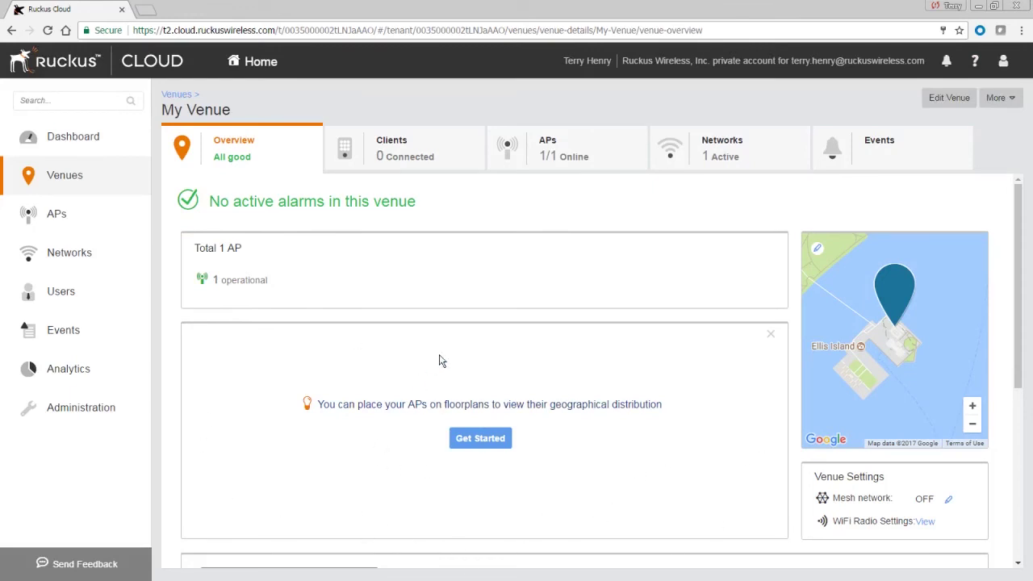
{"action": "scroll", "coordinate": [605, 491], "scroll_direction": "down", "scroll_amount": 1}
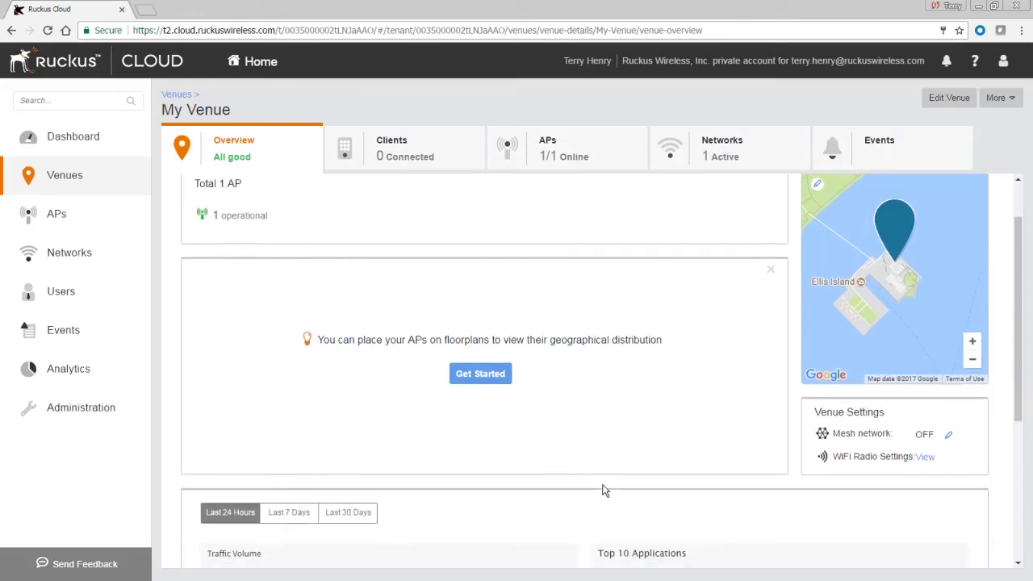
{"action": "scroll", "coordinate": [606, 490], "scroll_direction": "down", "scroll_amount": 1}
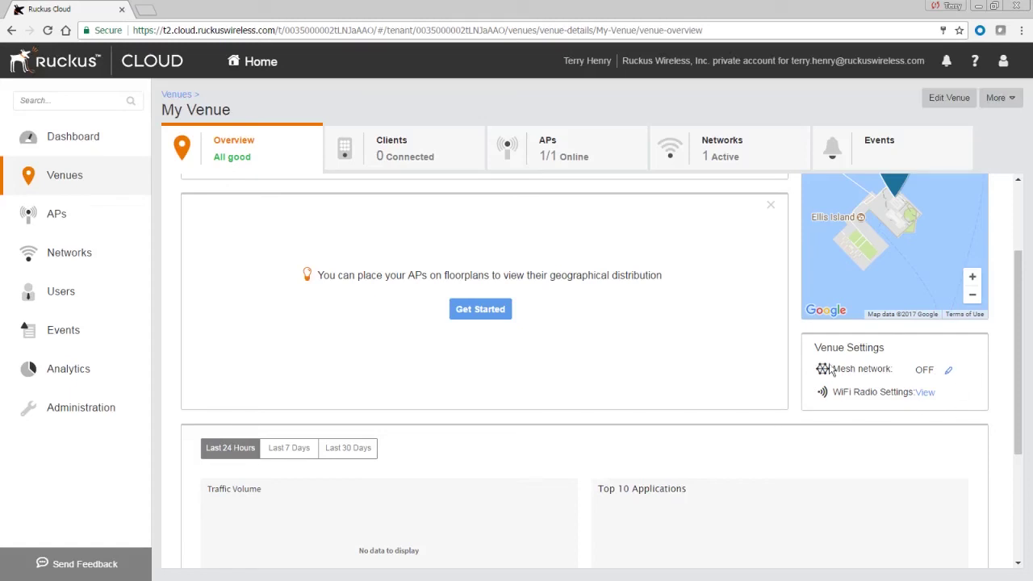
{"action": "scroll", "coordinate": [492, 403], "scroll_direction": "down", "scroll_amount": 3}
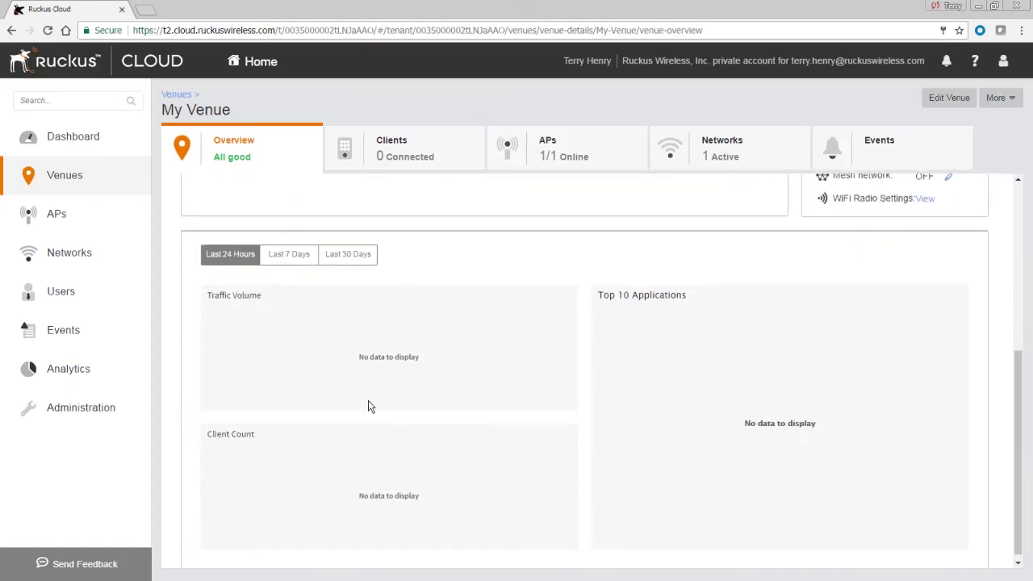
Widen the APs list Status column to show AP-1 as Operational, then view Networks
{"action": "left_click", "coordinate": [48, 214]}
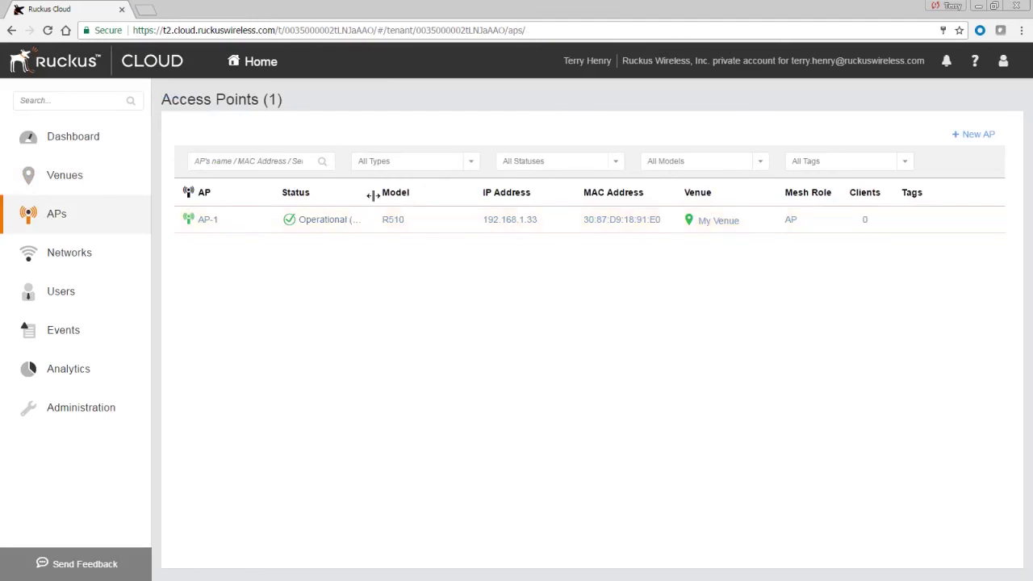
{"action": "left_click_drag", "start_coordinate": [376, 199], "coordinate": [473, 205]}
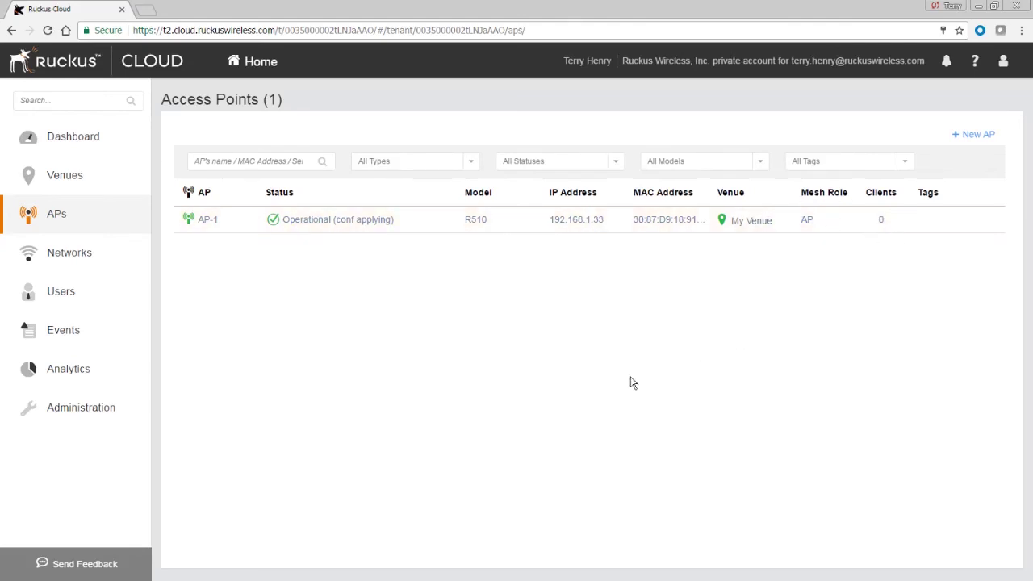
{"action": "left_click", "coordinate": [77, 255]}
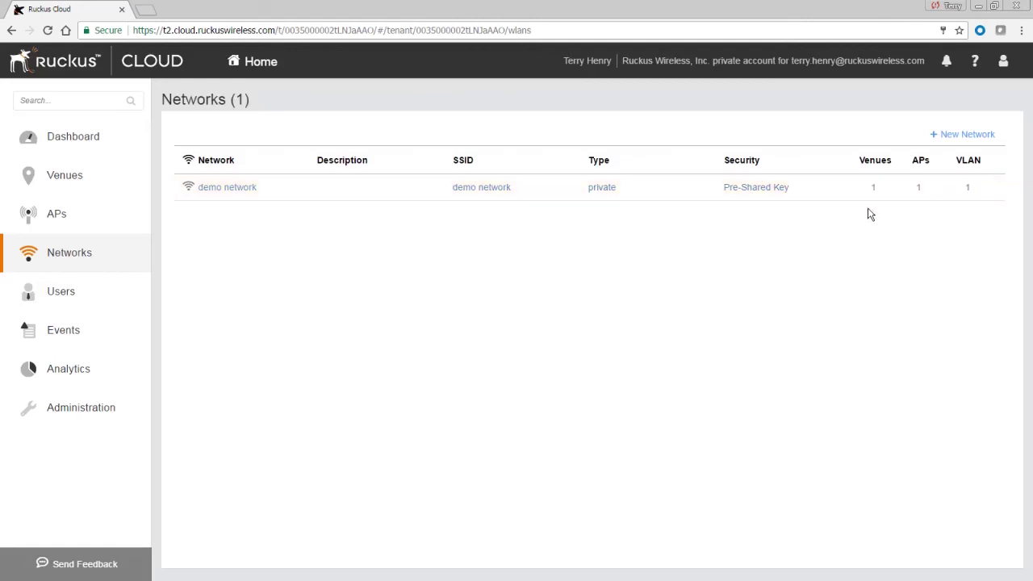
Edit demo network and review its Network Details, keeping WPA2 as the security protocol
{"action": "left_click", "coordinate": [944, 197]}
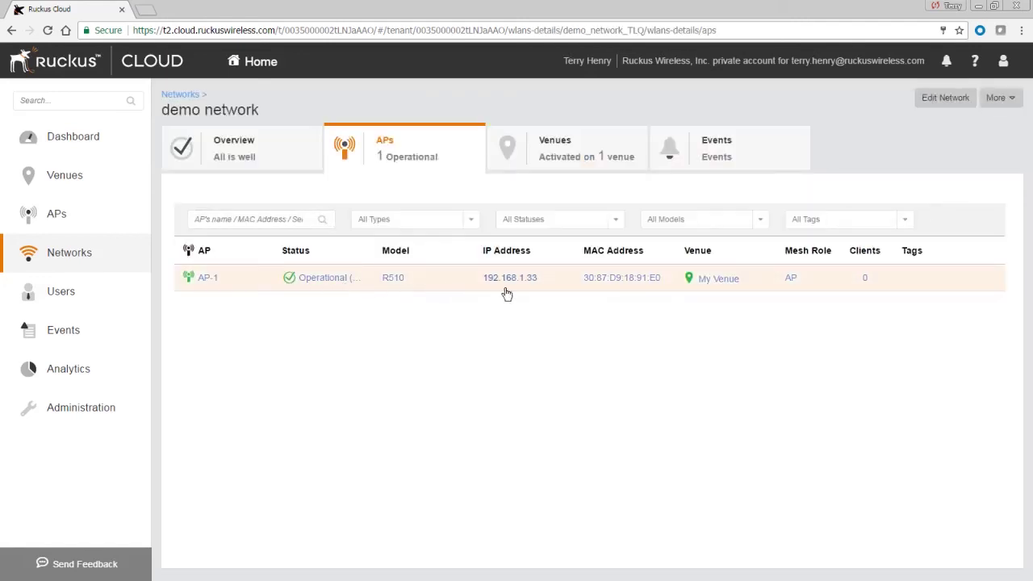
{"action": "left_click", "coordinate": [942, 104]}
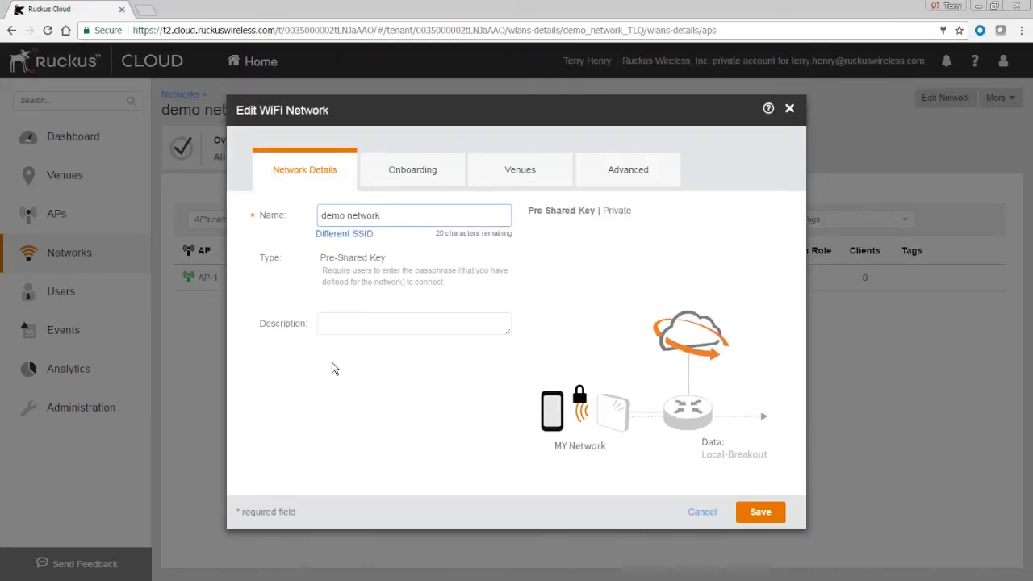
{"action": "left_click", "coordinate": [419, 171]}
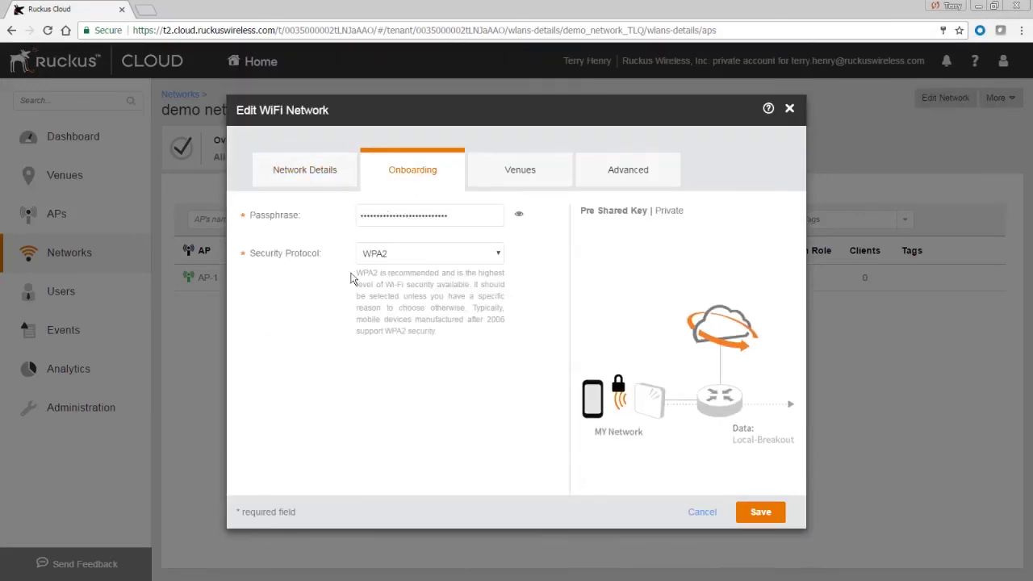
{"action": "left_click", "coordinate": [405, 257]}
{"action": "left_click", "coordinate": [405, 257]}
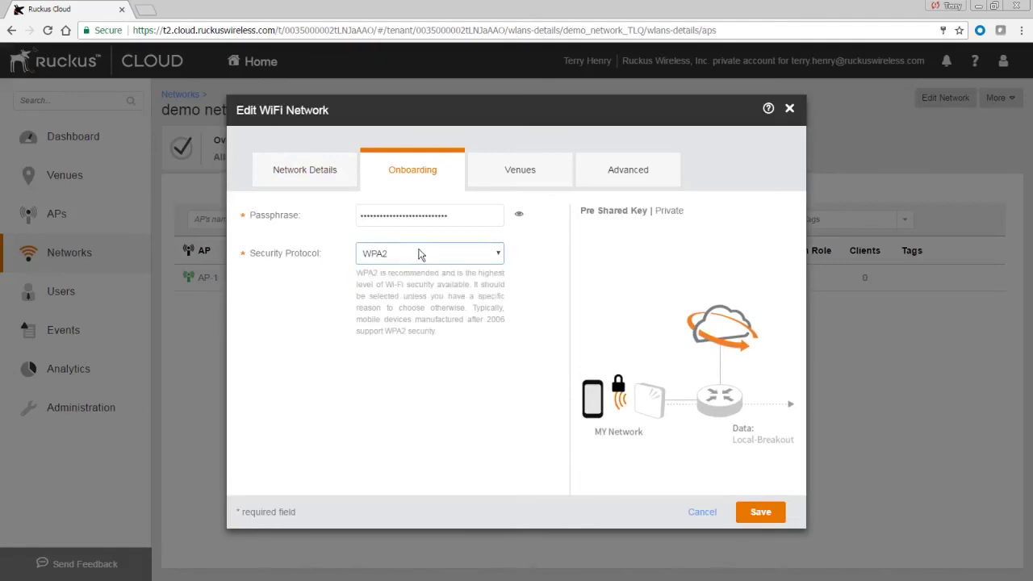
Review the network's Venues and Advanced settings, then save the demo network
{"action": "left_click", "coordinate": [521, 171]}
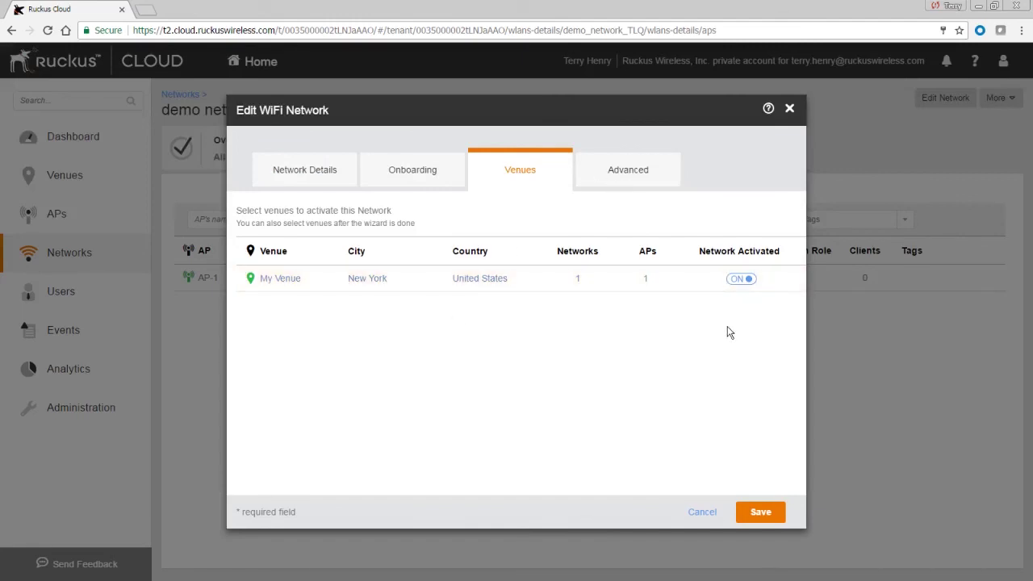
{"action": "left_click", "coordinate": [618, 169]}
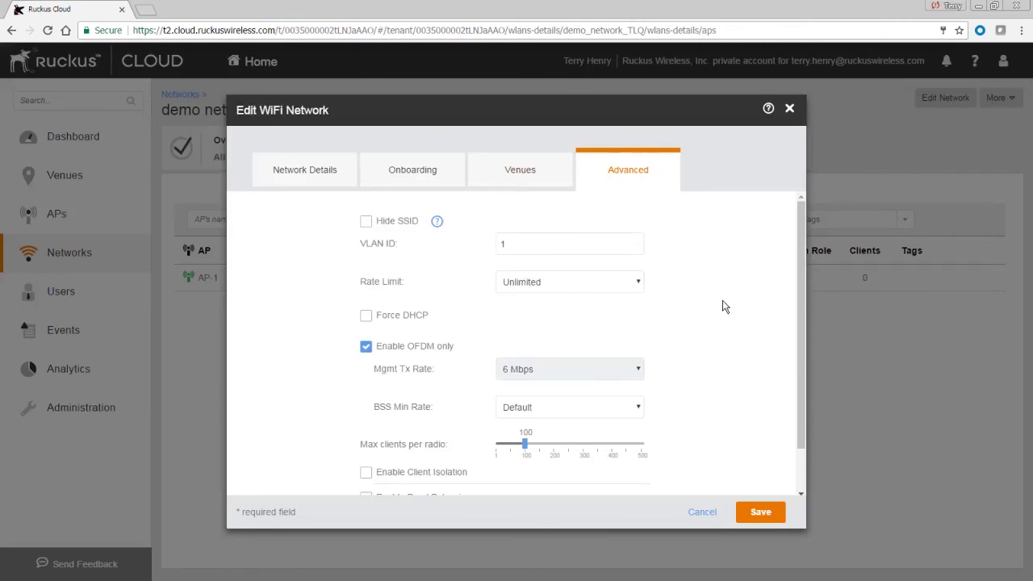
{"action": "scroll", "coordinate": [696, 379], "scroll_direction": "down", "scroll_amount": 1}
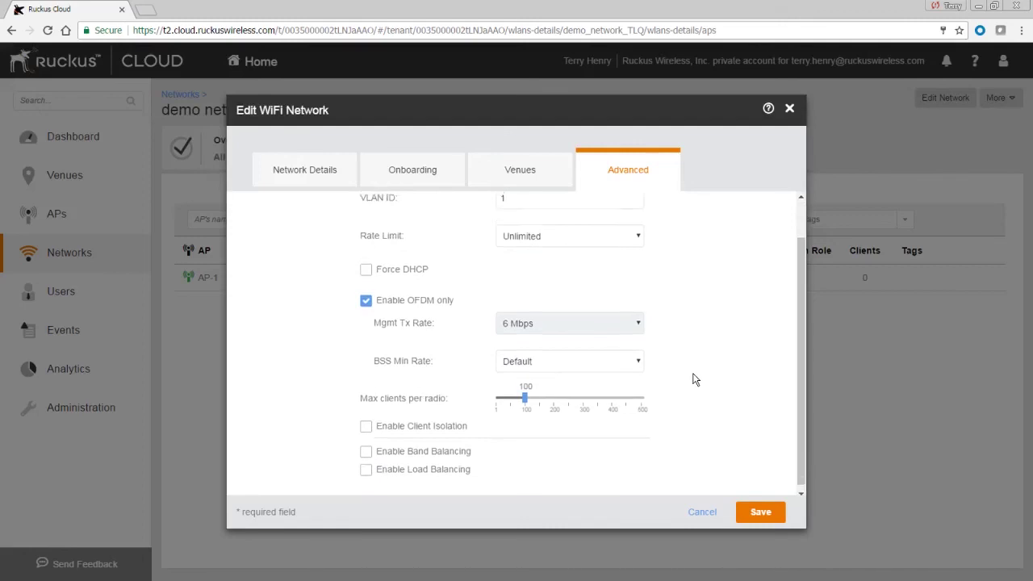
{"action": "scroll", "coordinate": [692, 403], "scroll_direction": "up", "scroll_amount": 1}
{"action": "left_click", "coordinate": [779, 516]}
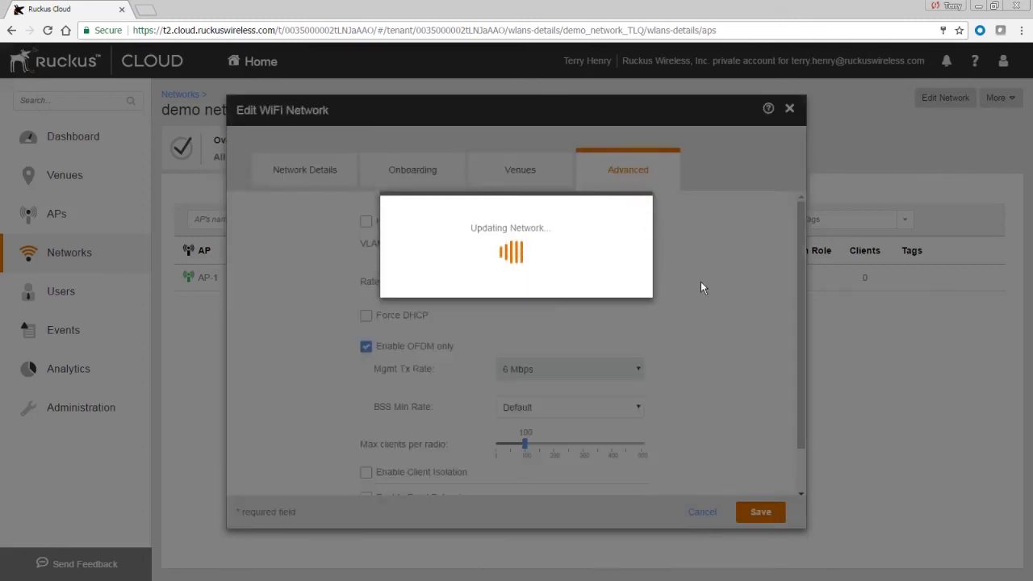